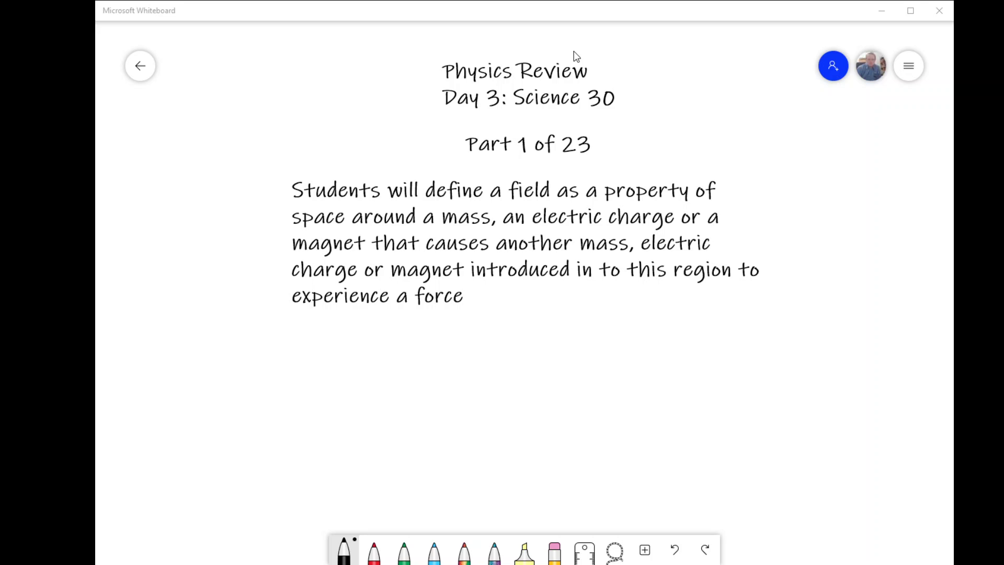
# - Pan the board up so the field definition sits at the top with blank space below it
pyautogui.click(439, 15)
pyautogui.scroll(-3, 541, 455)
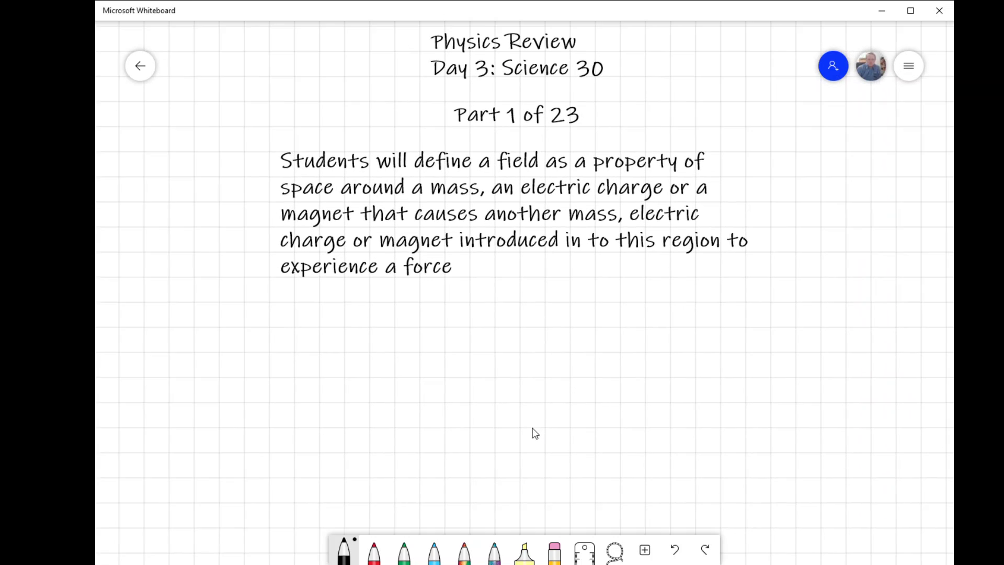
pyautogui.moveTo(553, 364)
pyautogui.mouseDown()
pyautogui.moveTo(533, 287)
pyautogui.moveTo(544, 312)
pyautogui.mouseUp()
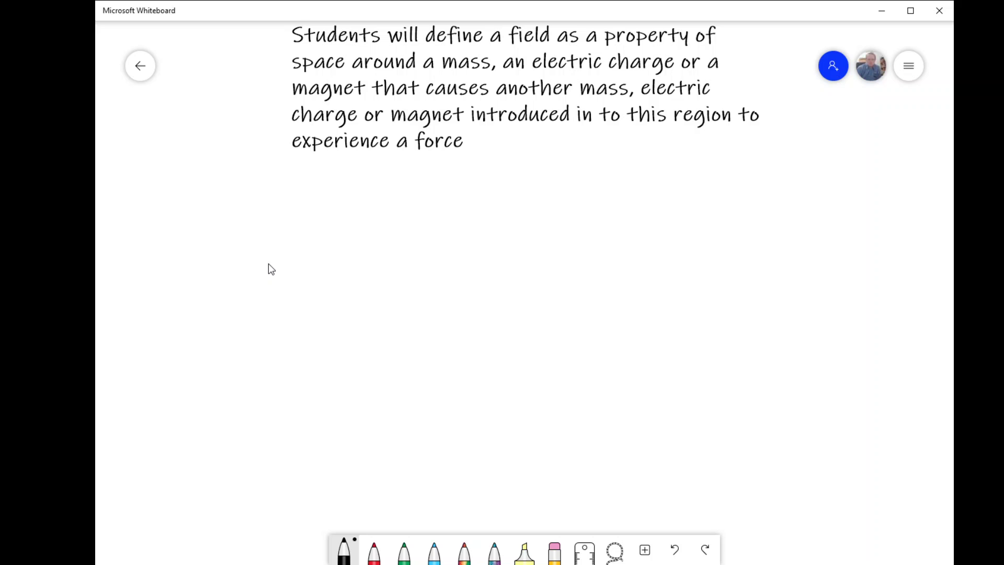
# - Draw a point-mass field below the definition: a point with six straight arrows radiating outward
pyautogui.moveTo(265, 266); pyautogui.dragTo(237, 351)
pyautogui.moveTo(234, 339)
pyautogui.mouseDown()
pyautogui.moveTo(236, 352)
pyautogui.moveTo(256, 342)
pyautogui.mouseUp()
pyautogui.moveTo(265, 266)
pyautogui.mouseDown()
pyautogui.moveTo(197, 199)
pyautogui.moveTo(211, 227)
pyautogui.mouseUp()
pyautogui.click(225, 198)
pyautogui.moveTo(265, 265)
pyautogui.mouseDown()
pyautogui.moveTo(386, 240)
pyautogui.moveTo(365, 256)
pyautogui.mouseUp()
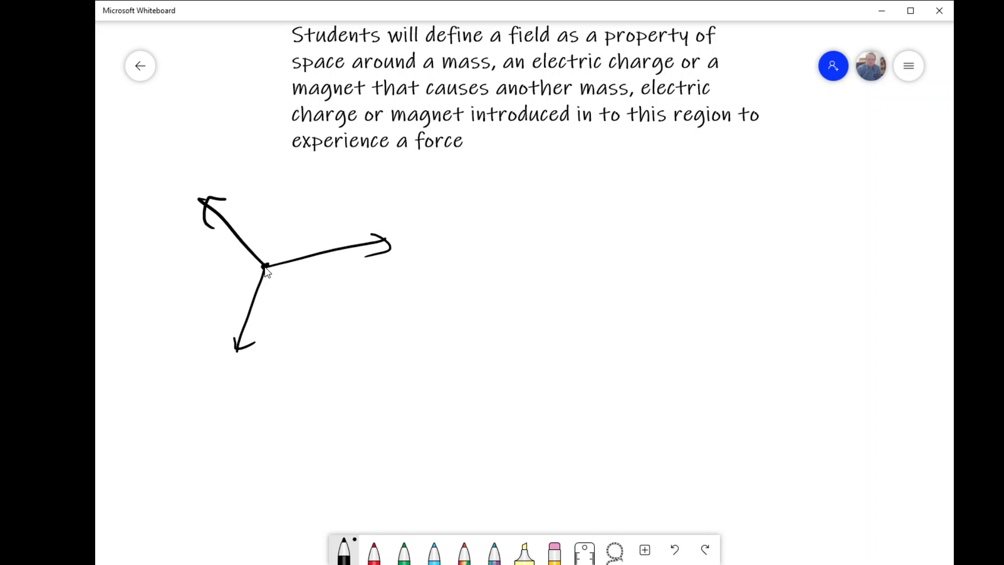
pyautogui.moveTo(266, 267)
pyautogui.mouseDown()
pyautogui.moveTo(331, 337)
pyautogui.moveTo(316, 342)
pyautogui.mouseUp()
pyautogui.moveTo(265, 265)
pyautogui.mouseDown()
pyautogui.moveTo(307, 186)
pyautogui.moveTo(308, 202)
pyautogui.mouseUp()
pyautogui.moveTo(265, 265)
pyautogui.mouseDown()
pyautogui.moveTo(178, 266)
pyautogui.moveTo(194, 273)
pyautogui.mouseUp()
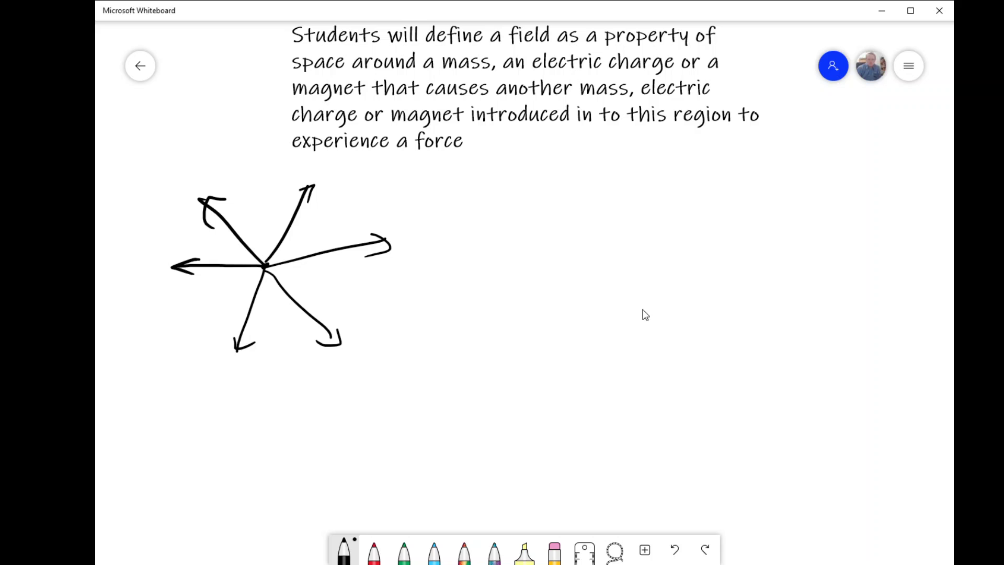
# - Draw two circled charges, with arrows radiating outward from the left one
pyautogui.moveTo(643, 311)
pyautogui.mouseDown()
pyautogui.moveTo(630, 320)
pyautogui.moveTo(641, 309)
pyautogui.moveTo(646, 321)
pyautogui.mouseUp()
pyautogui.moveTo(794, 328)
pyautogui.mouseDown()
pyautogui.moveTo(778, 341)
pyautogui.moveTo(792, 327)
pyautogui.moveTo(800, 341)
pyautogui.mouseUp()
pyautogui.moveTo(635, 302)
pyautogui.mouseDown()
pyautogui.moveTo(632, 236)
pyautogui.moveTo(655, 245)
pyautogui.mouseUp()
pyautogui.moveTo(628, 313); pyautogui.dragTo(536, 294)
pyautogui.moveTo(568, 285); pyautogui.dragTo(568, 308)
pyautogui.moveTo(634, 319)
pyautogui.mouseDown()
pyautogui.moveTo(560, 358)
pyautogui.moveTo(596, 353)
pyautogui.moveTo(671, 389)
pyautogui.mouseUp()
pyautogui.moveTo(673, 375); pyautogui.dragTo(654, 396)
pyautogui.moveTo(651, 312)
pyautogui.mouseDown()
pyautogui.moveTo(746, 283)
pyautogui.moveTo(727, 294)
pyautogui.mouseUp()
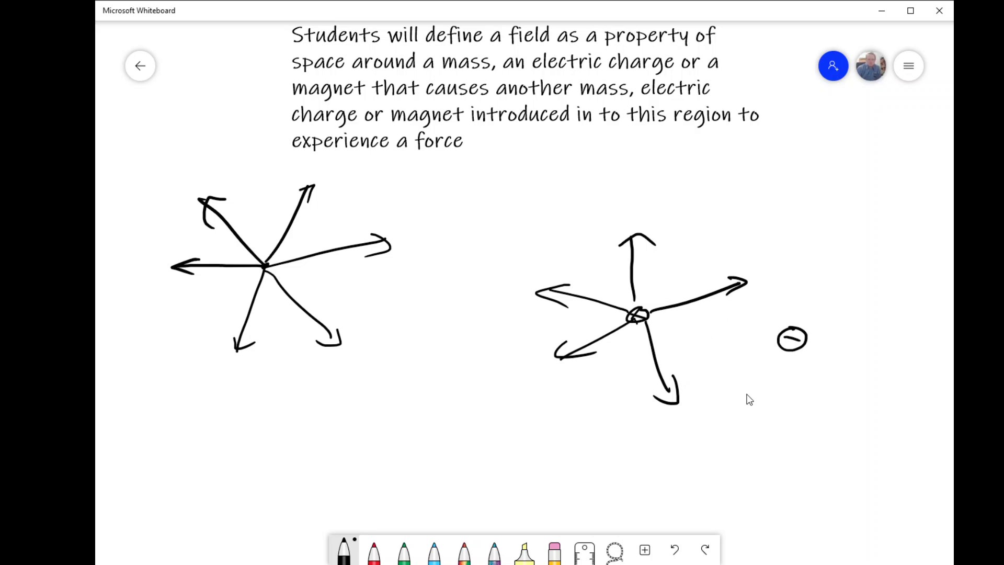
# - Draw several arrows pointing inward to the circled negative charge on the right
pyautogui.moveTo(731, 397); pyautogui.dragTo(773, 360)
pyautogui.moveTo(758, 357); pyautogui.dragTo(777, 373)
pyautogui.moveTo(835, 409)
pyautogui.mouseDown()
pyautogui.moveTo(805, 361)
pyautogui.moveTo(800, 375)
pyautogui.mouseUp()
pyautogui.moveTo(877, 328); pyautogui.dragTo(814, 332)
pyautogui.moveTo(835, 325); pyautogui.dragTo(816, 331)
pyautogui.moveTo(801, 240); pyautogui.dragTo(778, 296)
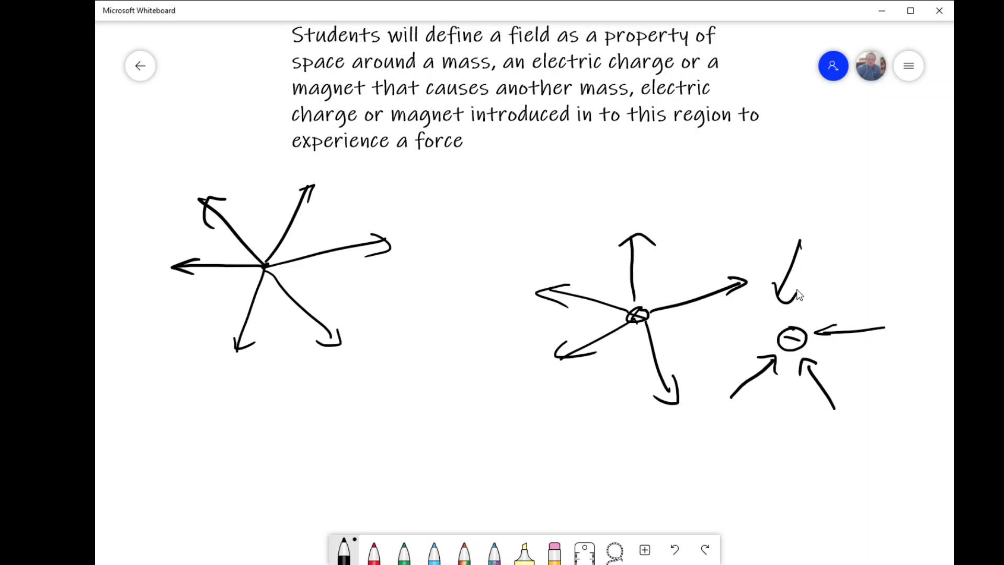
pyautogui.moveTo(704, 306); pyautogui.dragTo(764, 338)
# - Draw the circled plus and minus dipole charges, and extend the arrow between the single charges
pyautogui.moveTo(597, 454)
pyautogui.mouseDown()
pyautogui.moveTo(581, 485)
pyautogui.moveTo(601, 454)
pyautogui.moveTo(599, 484)
pyautogui.mouseUp()
pyautogui.moveTo(600, 465); pyautogui.dragTo(593, 484)
pyautogui.moveTo(723, 467)
pyautogui.mouseDown()
pyautogui.moveTo(705, 488)
pyautogui.moveTo(728, 468)
pyautogui.moveTo(726, 490)
pyautogui.mouseUp()
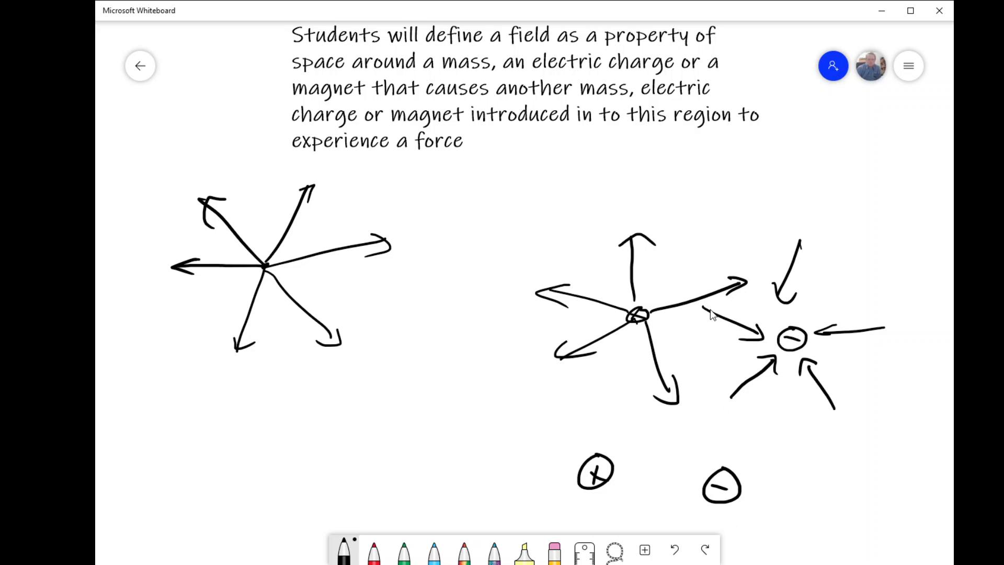
pyautogui.moveTo(704, 310); pyautogui.dragTo(663, 284)
# - Draw arrowed field lines from plus to minus: upper and lower curves and a straight middle line
pyautogui.moveTo(604, 457)
pyautogui.mouseDown()
pyautogui.moveTo(622, 445)
pyautogui.moveTo(711, 471)
pyautogui.mouseUp()
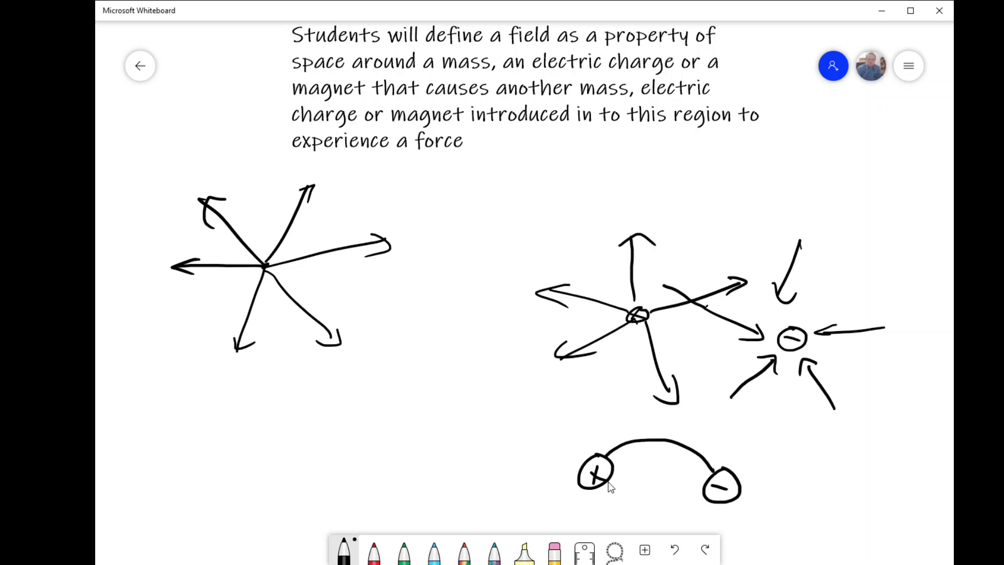
pyautogui.moveTo(602, 482)
pyautogui.mouseDown()
pyautogui.moveTo(607, 496)
pyautogui.moveTo(706, 503)
pyautogui.mouseUp()
pyautogui.moveTo(648, 500); pyautogui.dragTo(650, 515)
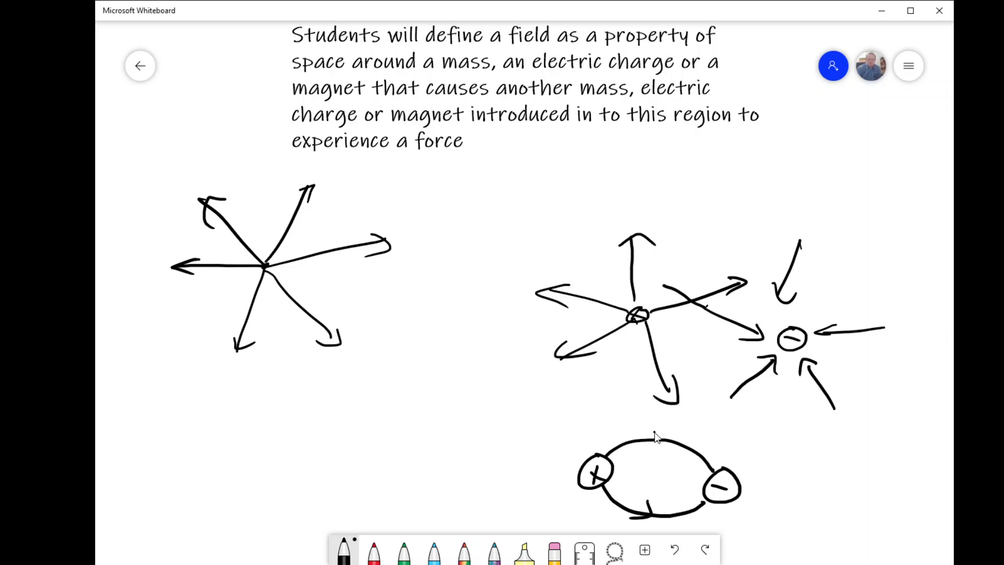
pyautogui.moveTo(654, 432); pyautogui.dragTo(654, 445)
pyautogui.moveTo(611, 472)
pyautogui.mouseDown()
pyautogui.moveTo(700, 488)
pyautogui.moveTo(639, 486)
pyautogui.mouseUp()
pyautogui.moveTo(589, 451)
pyautogui.mouseDown()
pyautogui.moveTo(615, 430)
pyautogui.moveTo(698, 430)
pyautogui.moveTo(723, 473)
pyautogui.mouseUp()
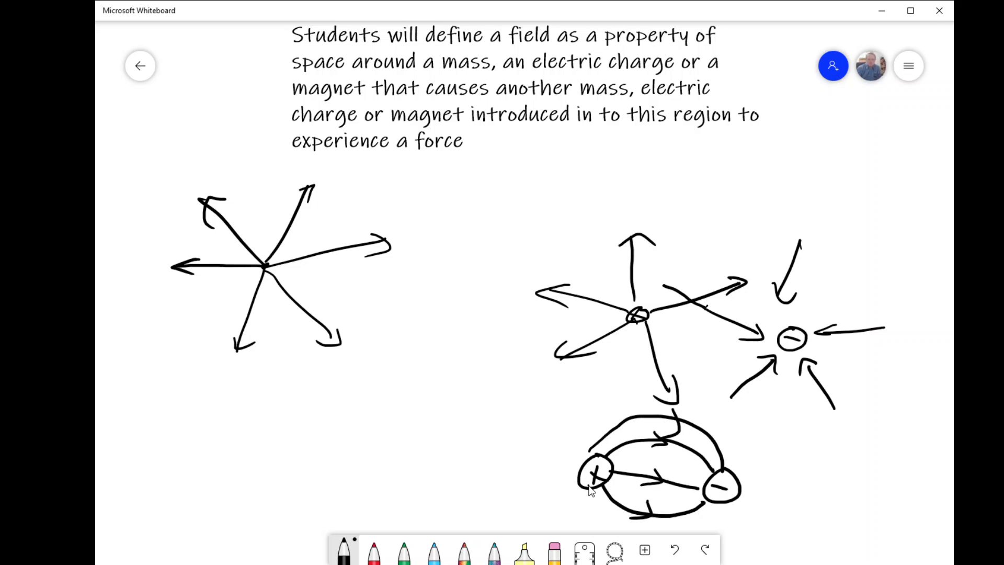
pyautogui.moveTo(617, 523)
pyautogui.mouseDown()
pyautogui.moveTo(692, 531)
pyautogui.moveTo(720, 496)
pyautogui.mouseUp()
pyautogui.moveTo(654, 517)
pyautogui.mouseDown()
pyautogui.moveTo(633, 523)
pyautogui.moveTo(640, 529)
pyautogui.mouseUp()
# - Add field lines radiating outward from the plus and minus charges in several directions
pyautogui.moveTo(575, 468)
pyautogui.mouseDown()
pyautogui.moveTo(466, 450)
pyautogui.moveTo(484, 441)
pyautogui.mouseUp()
pyautogui.moveTo(741, 492); pyautogui.dragTo(828, 517)
pyautogui.moveTo(770, 491)
pyautogui.mouseDown()
pyautogui.moveTo(761, 504)
pyautogui.moveTo(751, 482)
pyautogui.moveTo(834, 453)
pyautogui.mouseUp()
pyautogui.moveTo(737, 469); pyautogui.dragTo(746, 420)
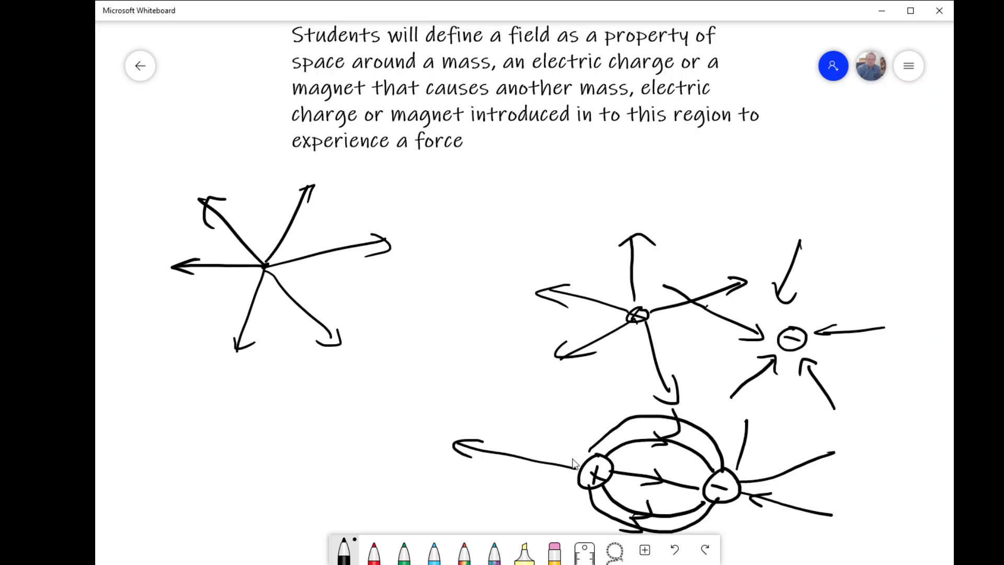
pyautogui.moveTo(586, 465); pyautogui.dragTo(581, 424)
pyautogui.moveTo(584, 463); pyautogui.dragTo(506, 409)
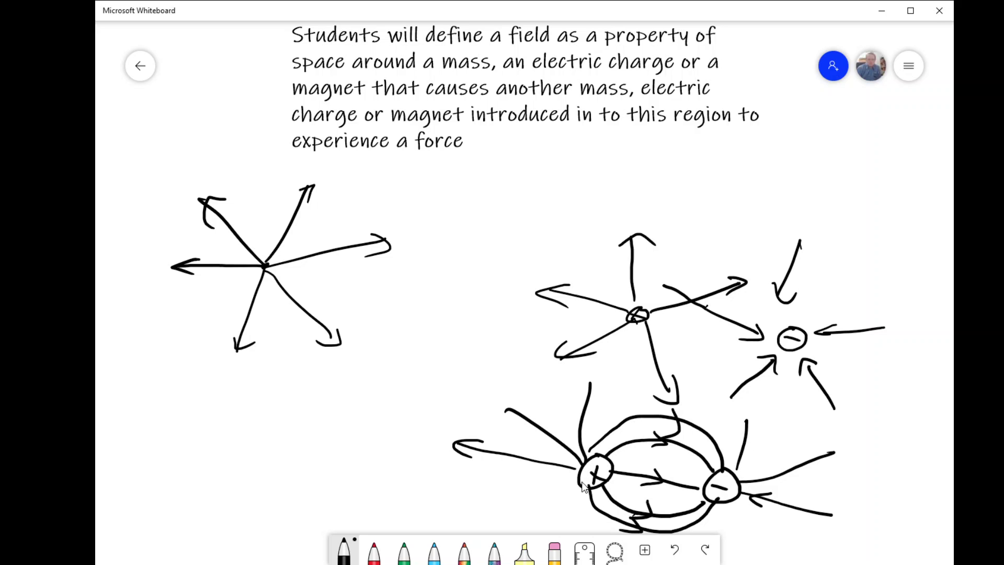
pyautogui.moveTo(578, 479); pyautogui.dragTo(493, 479)
pyautogui.moveTo(583, 492); pyautogui.dragTo(544, 533)
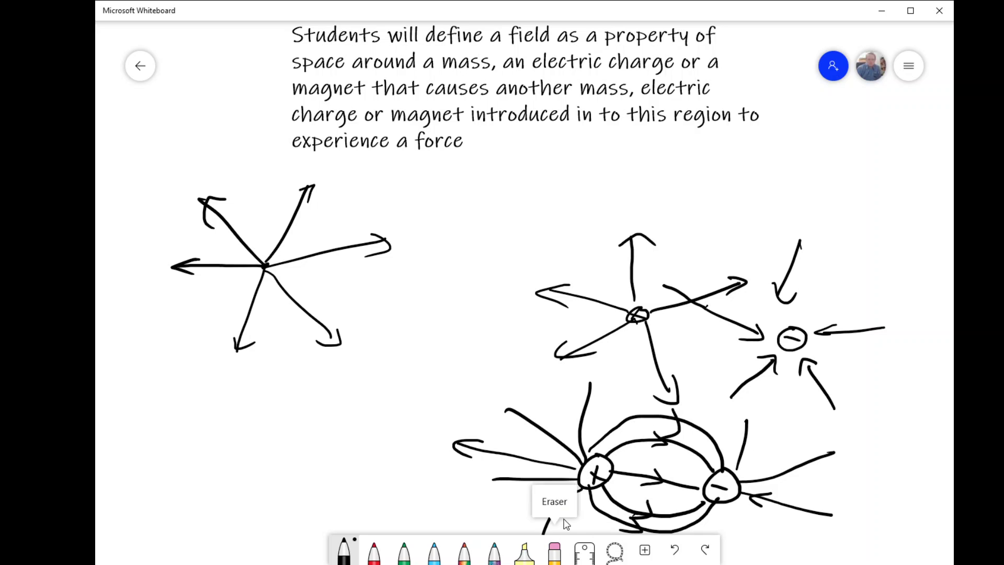
pyautogui.moveTo(720, 502)
pyautogui.mouseDown()
pyautogui.moveTo(705, 533)
pyautogui.moveTo(738, 535)
pyautogui.mouseUp()
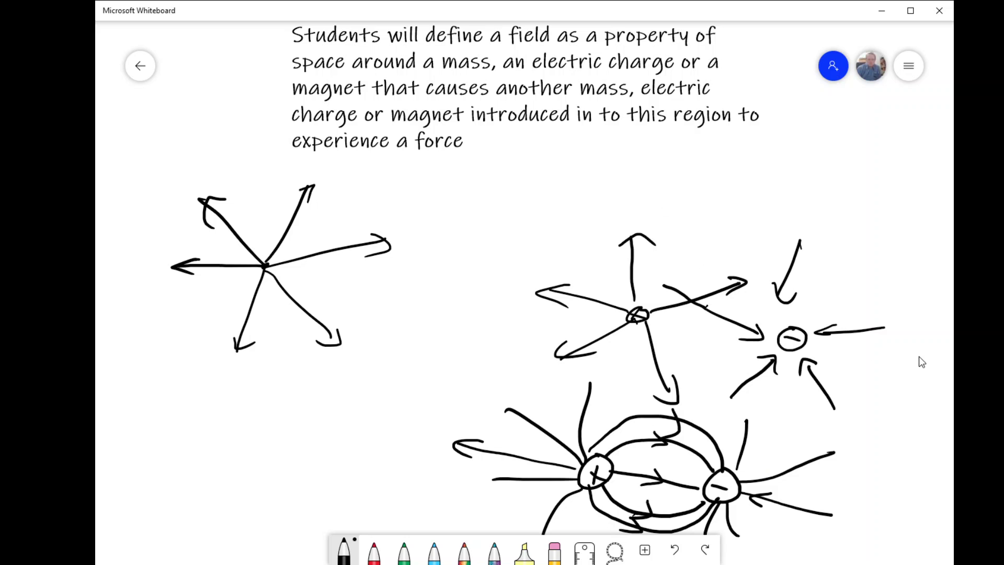
# - Move the board up, write N and S, and outline the bar magnet around them
pyautogui.moveTo(911, 491); pyautogui.dragTo(828, 269)
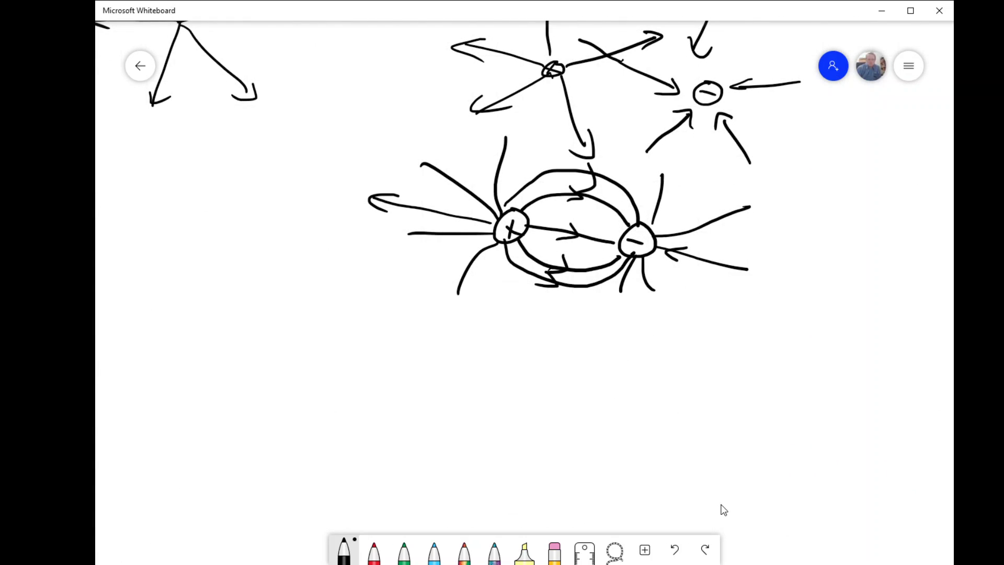
pyautogui.moveTo(720, 487); pyautogui.dragTo(736, 284)
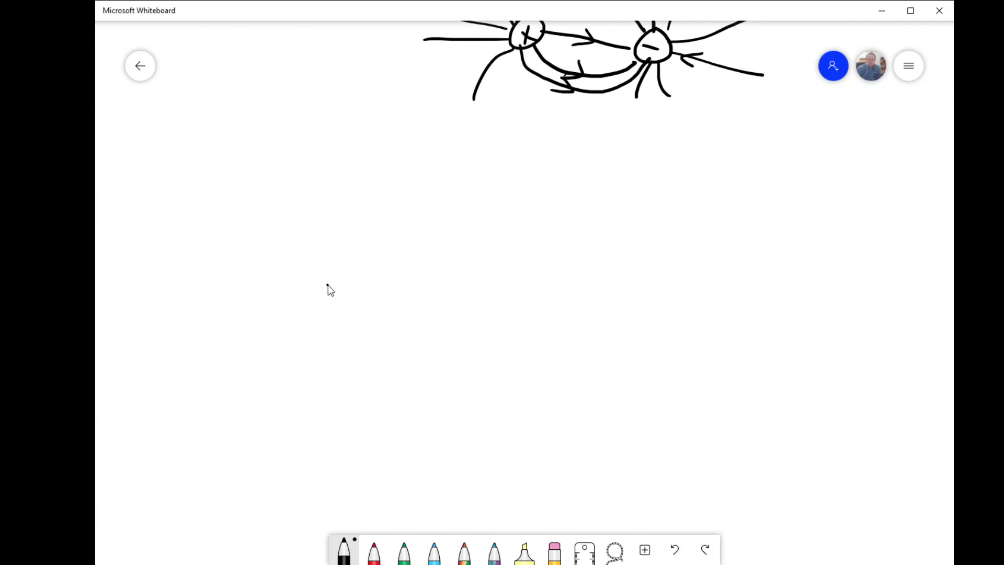
pyautogui.moveTo(327, 287); pyautogui.dragTo(378, 248)
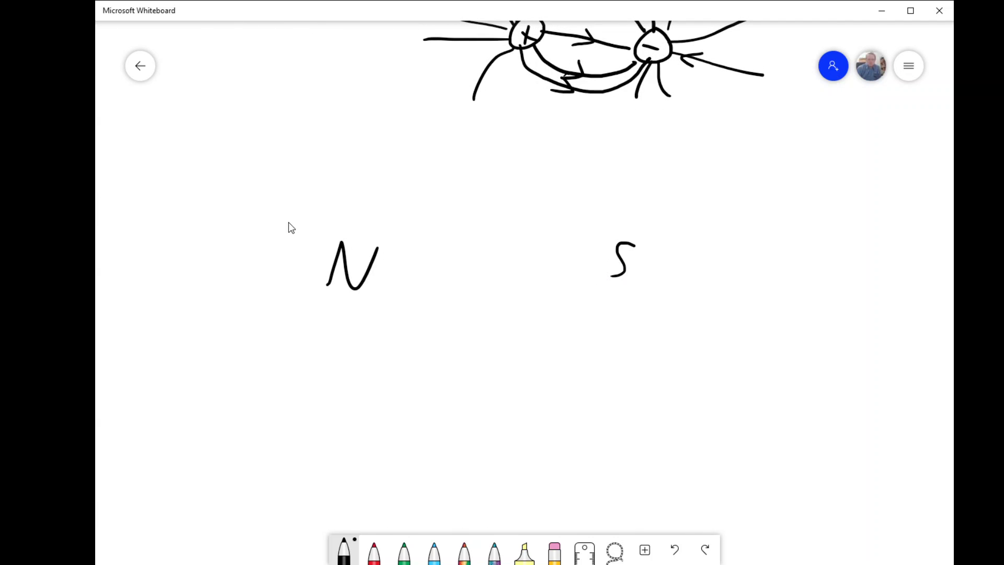
pyautogui.moveTo(306, 214)
pyautogui.mouseDown()
pyautogui.moveTo(286, 307)
pyautogui.moveTo(594, 307)
pyautogui.moveTo(675, 276)
pyautogui.moveTo(680, 219)
pyautogui.moveTo(346, 219)
pyautogui.mouseUp()
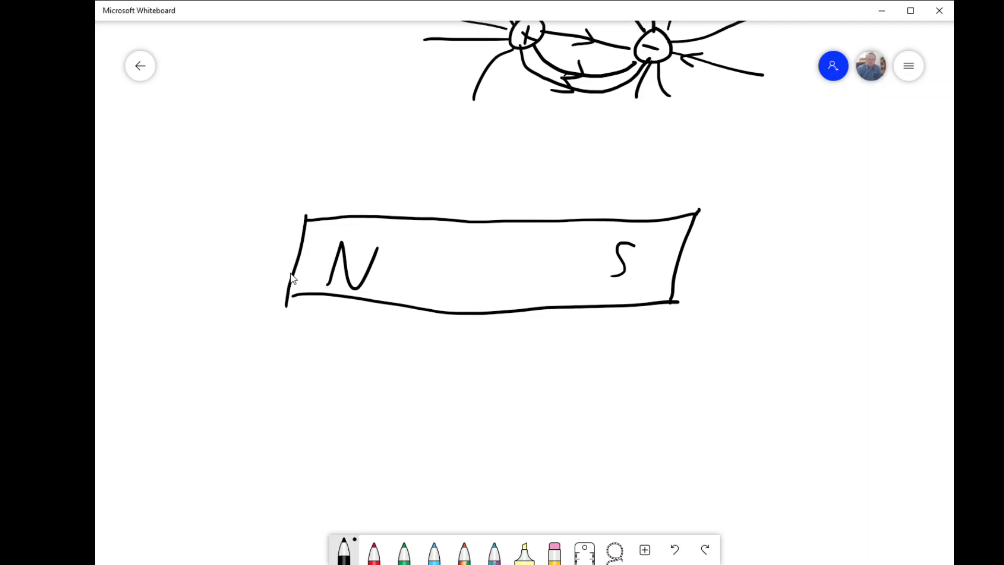
# - Draw a field loop beneath the magnet with two direction arrows and a small circled N
pyautogui.moveTo(258, 286)
pyautogui.mouseDown()
pyautogui.moveTo(312, 386)
pyautogui.moveTo(569, 406)
pyautogui.moveTo(753, 354)
pyautogui.moveTo(753, 294)
pyautogui.moveTo(677, 267)
pyautogui.mouseUp()
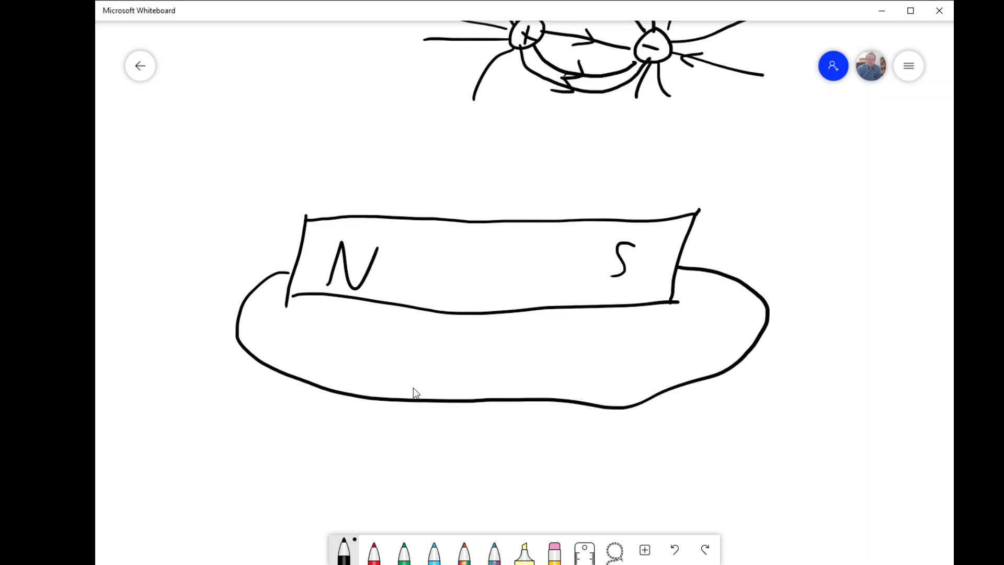
pyautogui.moveTo(313, 378); pyautogui.dragTo(312, 399)
pyautogui.moveTo(584, 395)
pyautogui.mouseDown()
pyautogui.moveTo(601, 401)
pyautogui.moveTo(583, 413)
pyautogui.mouseUp()
pyautogui.moveTo(410, 371)
pyautogui.mouseDown()
pyautogui.moveTo(428, 367)
pyautogui.moveTo(415, 387)
pyautogui.moveTo(437, 370)
pyautogui.mouseUp()
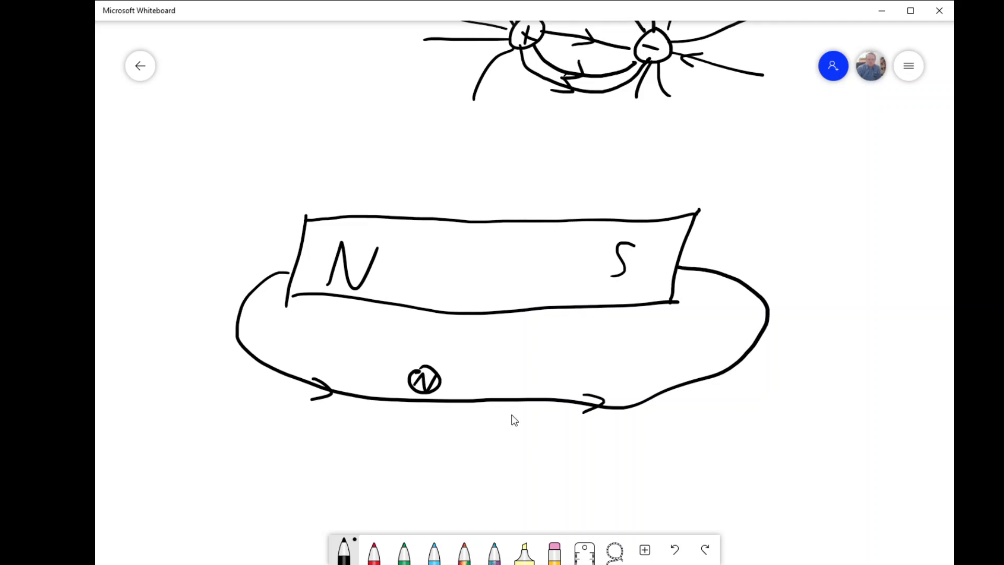
# - Draw an arrowed field loop above the magnet, plus a line curving up-left from N
pyautogui.moveTo(687, 246)
pyautogui.mouseDown()
pyautogui.moveTo(717, 247)
pyautogui.moveTo(722, 171)
pyautogui.moveTo(440, 141)
pyautogui.moveTo(277, 157)
pyautogui.moveTo(252, 230)
pyautogui.moveTo(295, 236)
pyautogui.mouseUp()
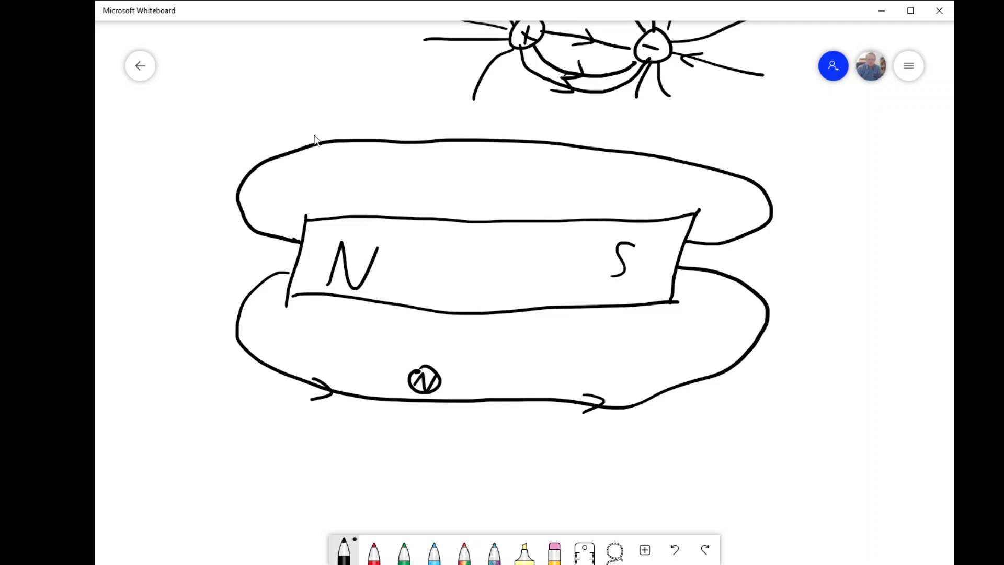
pyautogui.moveTo(308, 133)
pyautogui.mouseDown()
pyautogui.moveTo(316, 139)
pyautogui.moveTo(302, 152)
pyautogui.mouseUp()
pyautogui.moveTo(477, 128)
pyautogui.mouseDown()
pyautogui.moveTo(484, 135)
pyautogui.moveTo(451, 155)
pyautogui.mouseUp()
pyautogui.moveTo(300, 129); pyautogui.dragTo(294, 156)
pyautogui.moveTo(644, 138); pyautogui.dragTo(629, 162)
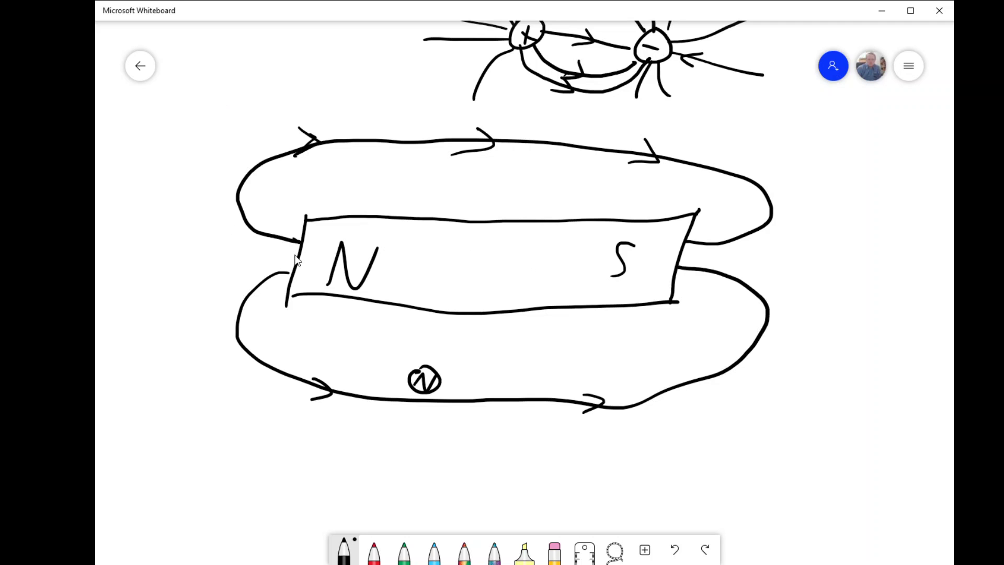
pyautogui.moveTo(299, 255)
pyautogui.mouseDown()
pyautogui.moveTo(233, 244)
pyautogui.moveTo(174, 53)
pyautogui.mouseUp()
# - Add curved field lines from both magnet ends, with arrowheads on the left lines
pyautogui.scroll(-1, 702, 283)
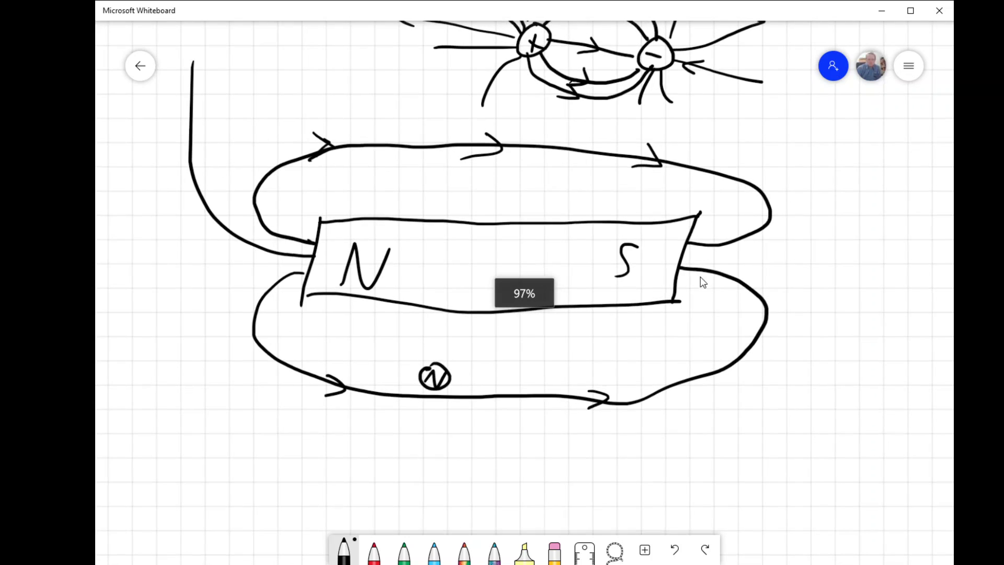
pyautogui.moveTo(688, 250); pyautogui.dragTo(852, 140)
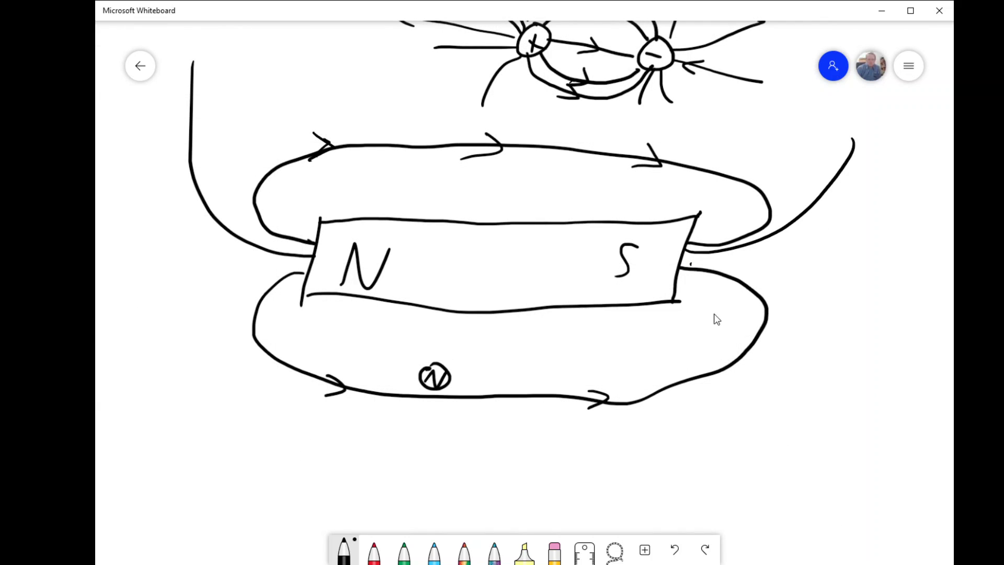
pyautogui.moveTo(312, 258)
pyautogui.mouseDown()
pyautogui.moveTo(179, 331)
pyautogui.moveTo(150, 386)
pyautogui.mouseUp()
pyautogui.moveTo(682, 262)
pyautogui.mouseDown()
pyautogui.moveTo(810, 351)
pyautogui.moveTo(817, 391)
pyautogui.mouseUp()
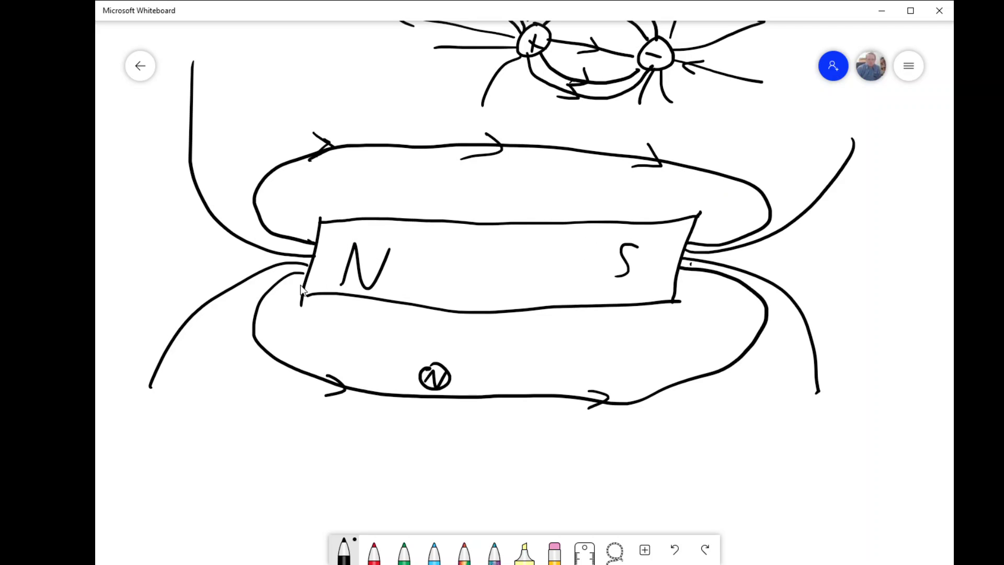
pyautogui.moveTo(234, 222); pyautogui.dragTo(192, 246)
pyautogui.moveTo(188, 109)
pyautogui.mouseDown()
pyautogui.moveTo(180, 101)
pyautogui.moveTo(161, 131)
pyautogui.mouseUp()
pyautogui.moveTo(172, 343); pyautogui.dragTo(193, 340)
pyautogui.moveTo(219, 296)
pyautogui.mouseDown()
pyautogui.moveTo(227, 272)
pyautogui.moveTo(264, 292)
pyautogui.mouseUp()
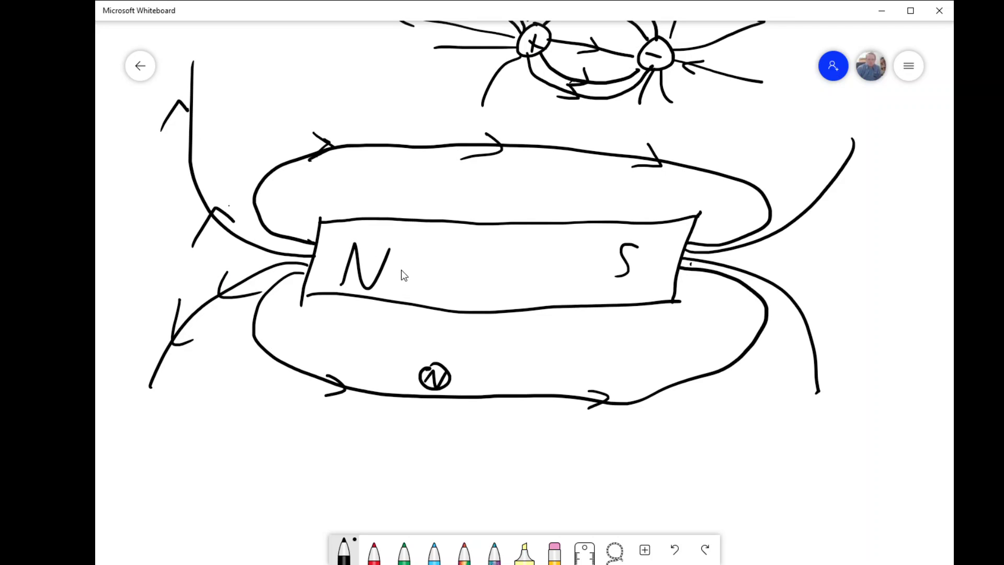
# - Mark a circled plus beside N and a circled minus beside S
pyautogui.moveTo(400, 266); pyautogui.dragTo(401, 281)
pyautogui.moveTo(390, 274); pyautogui.dragTo(404, 270)
pyautogui.moveTo(580, 275); pyautogui.dragTo(600, 264)
pyautogui.moveTo(403, 266)
pyautogui.mouseDown()
pyautogui.moveTo(416, 256)
pyautogui.moveTo(425, 271)
pyautogui.mouseUp()
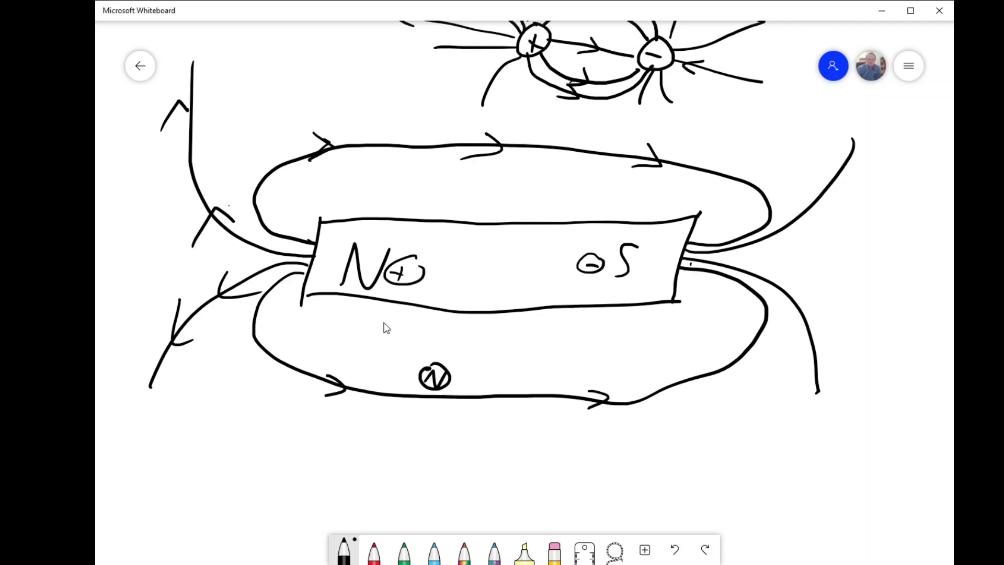